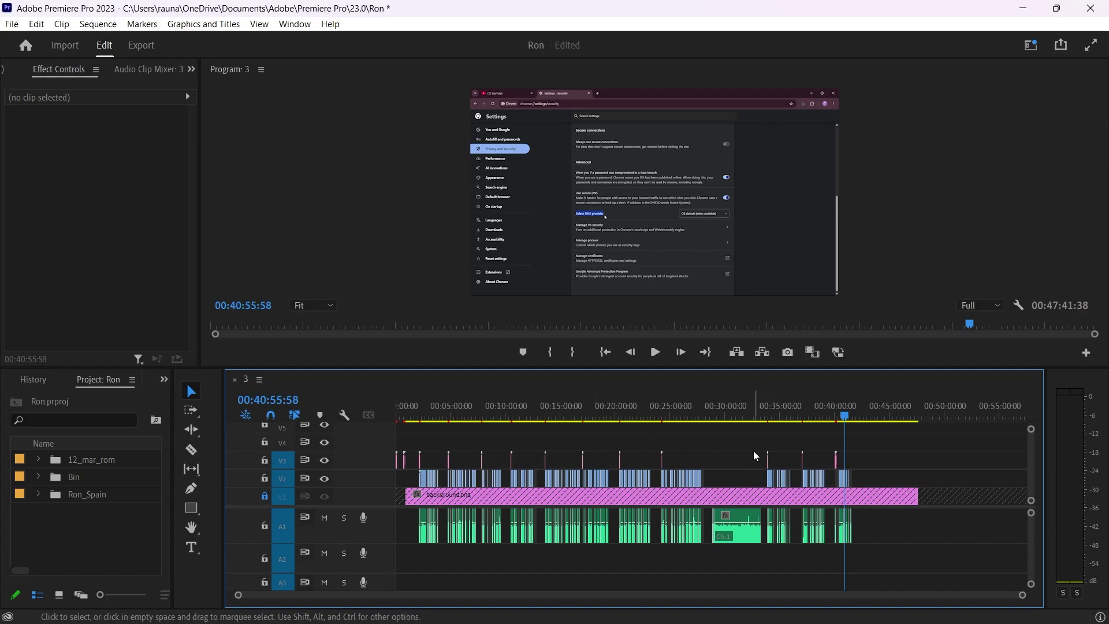
left_click_drag(1022, 601, 735, 574)
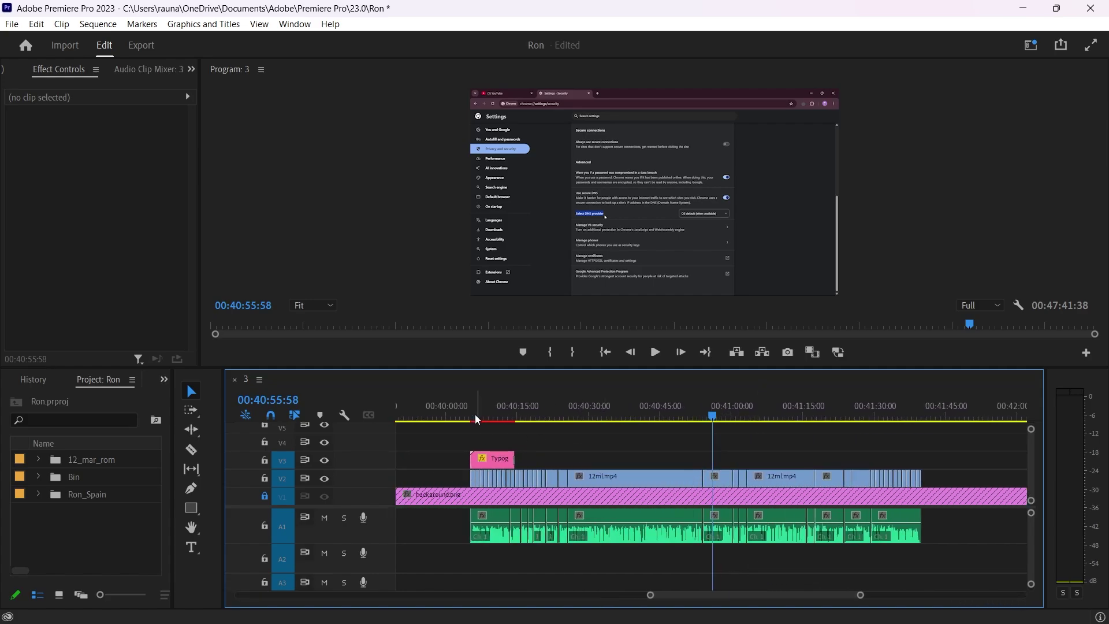
- Set the sequence in point at the clips' start, around 00:40:05
left_click(472, 416)
left_click_drag(472, 417, 944, 416)
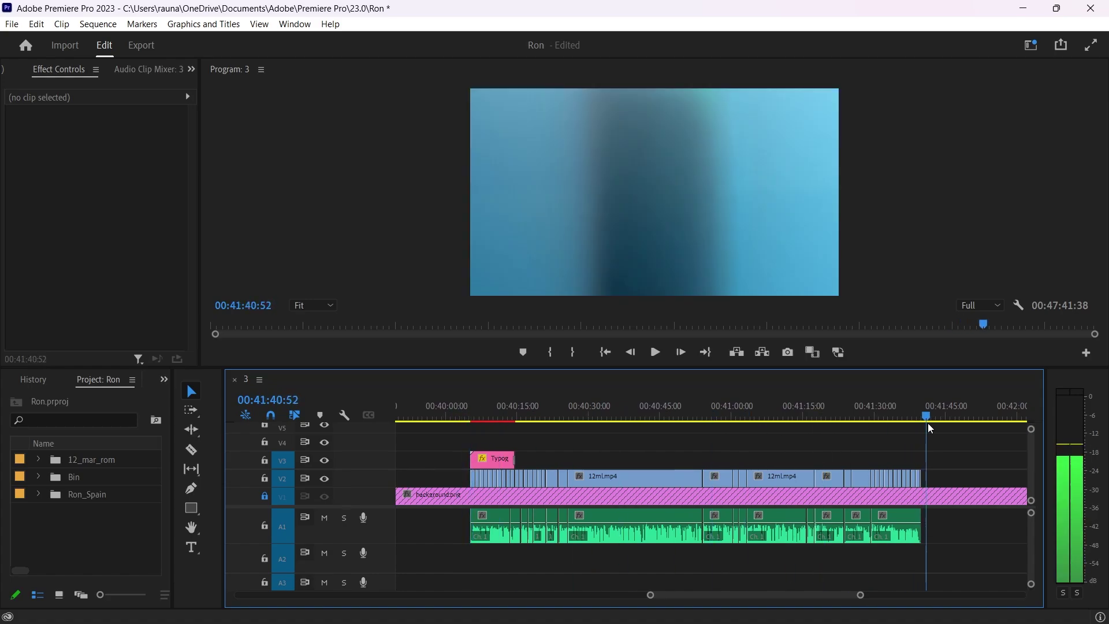
left_click(441, 408)
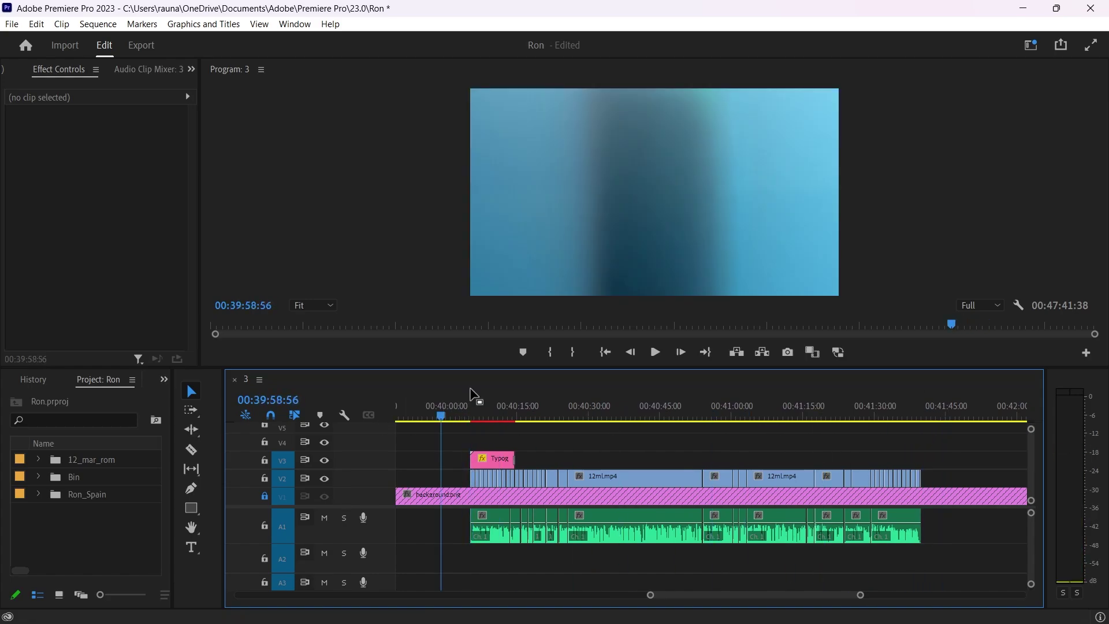
left_click(473, 401)
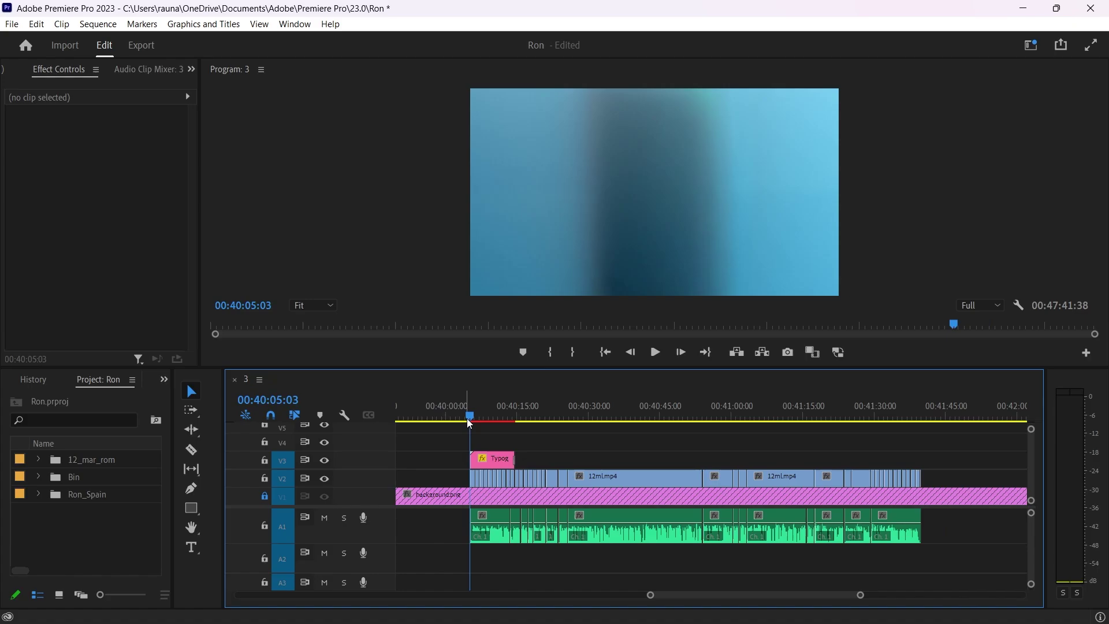
key("i")
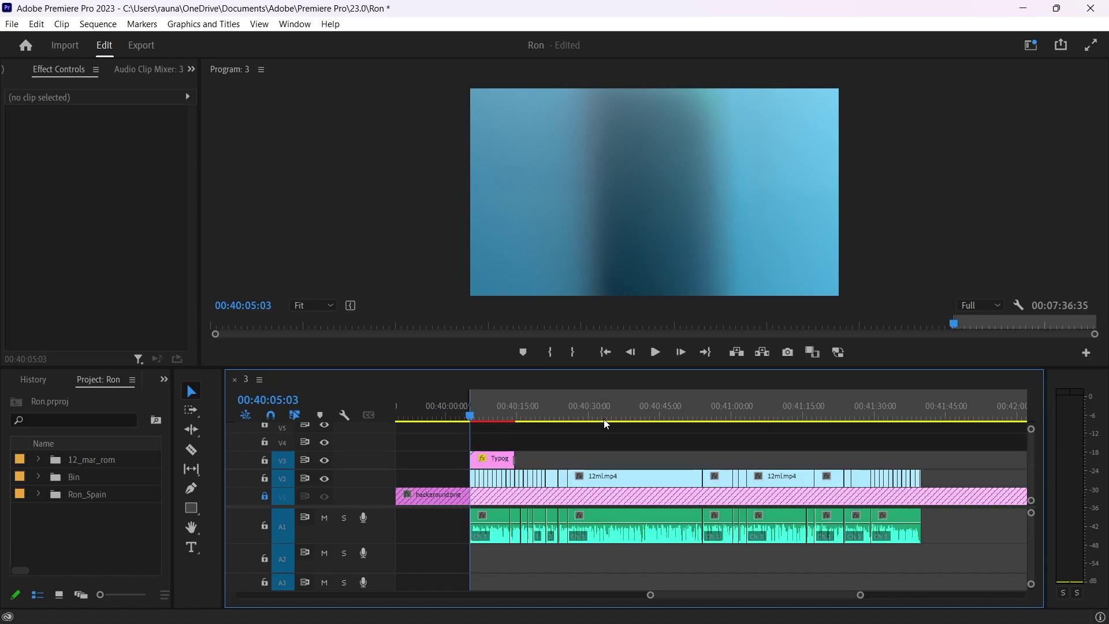
- Set the out point at the clips' end near 00:41:40, giving a 1:34:55 range
left_click(498, 418)
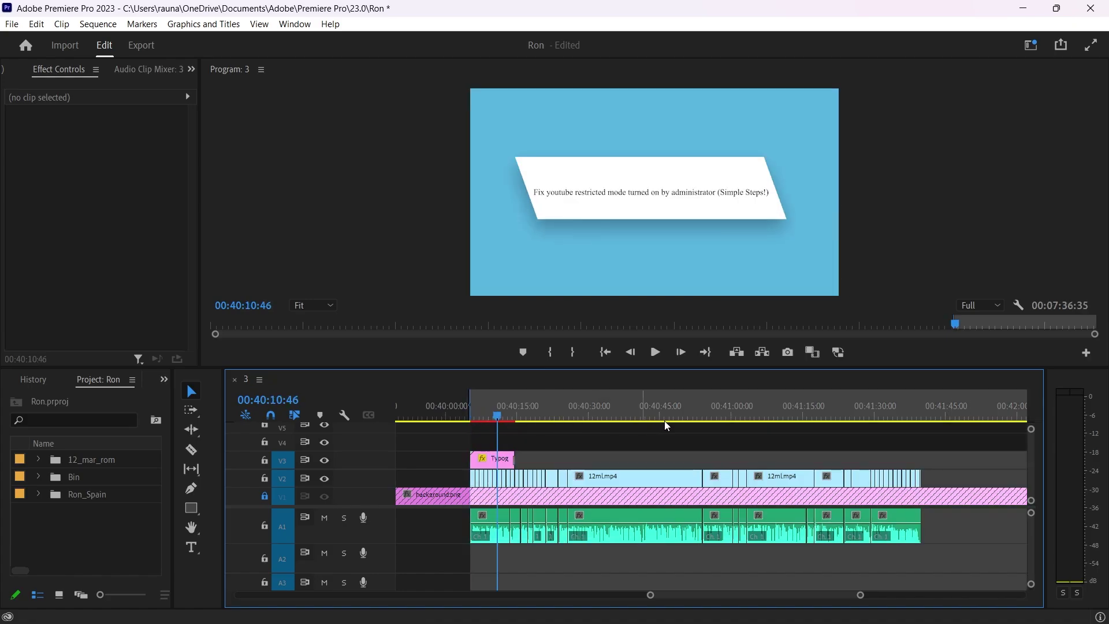
left_click(944, 419)
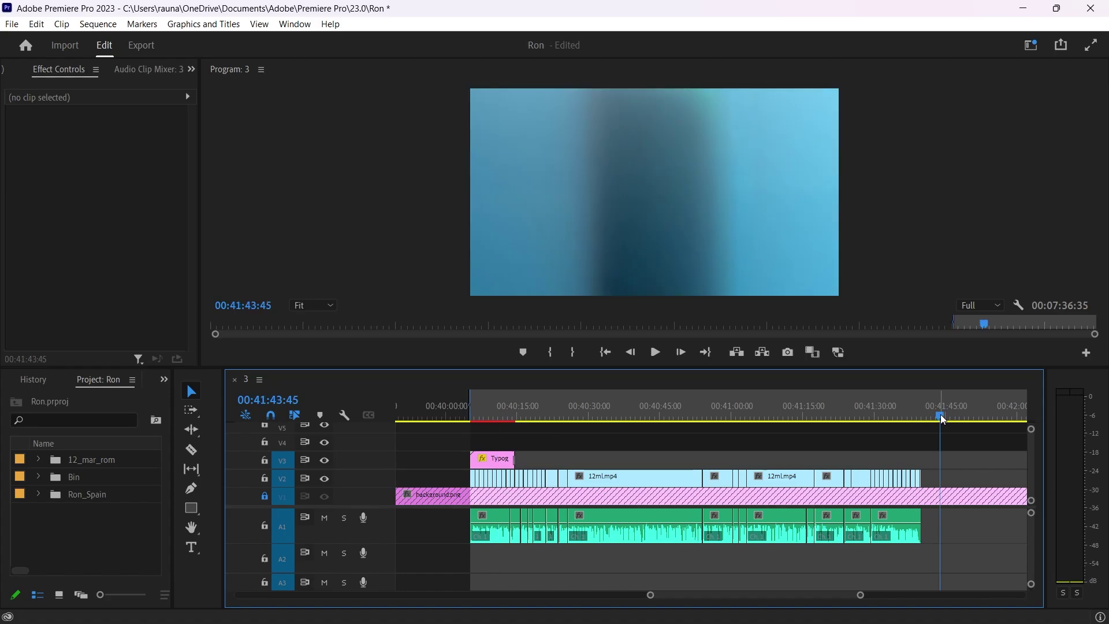
key("Up")
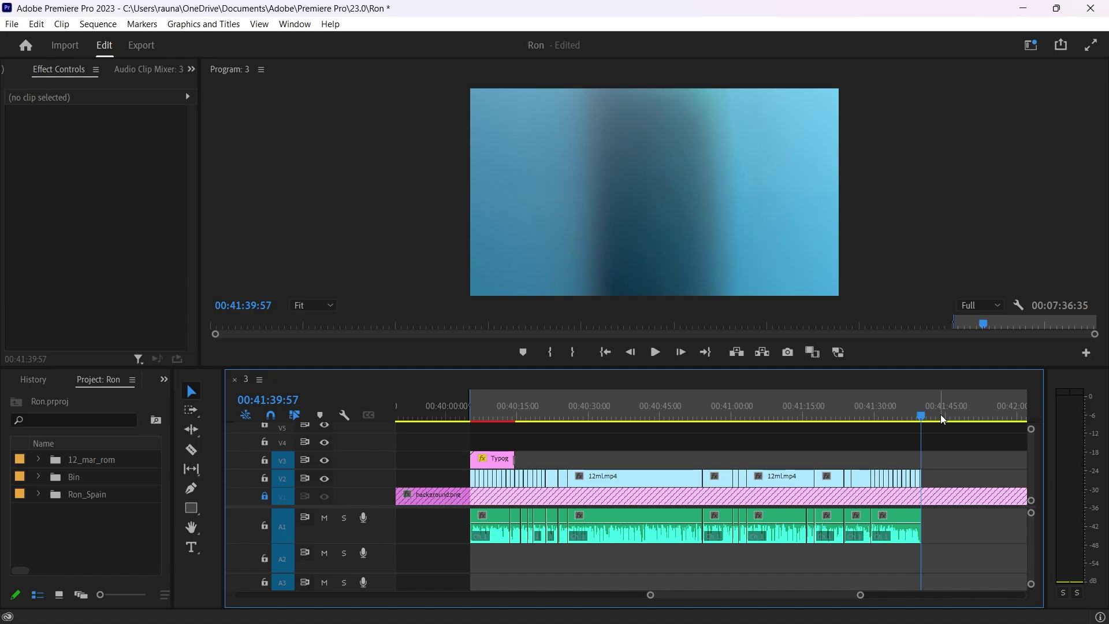
key("ctrl+k")
left_click(678, 418)
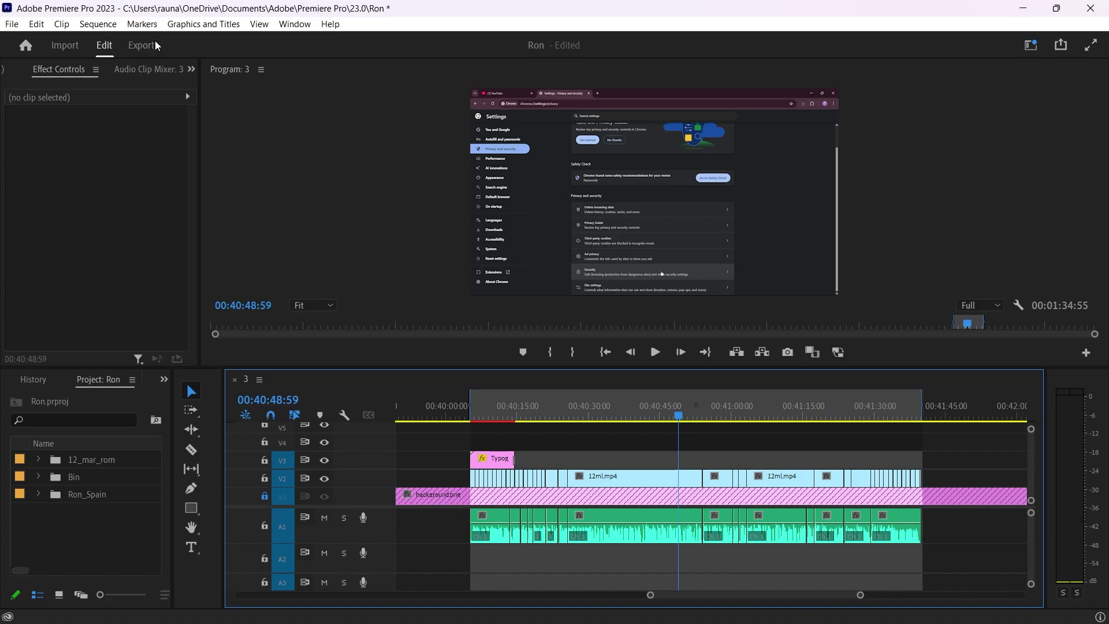
- Bring up export settings for 3.mp4 on the Desktop, leaving the format at H.264
left_click(143, 45)
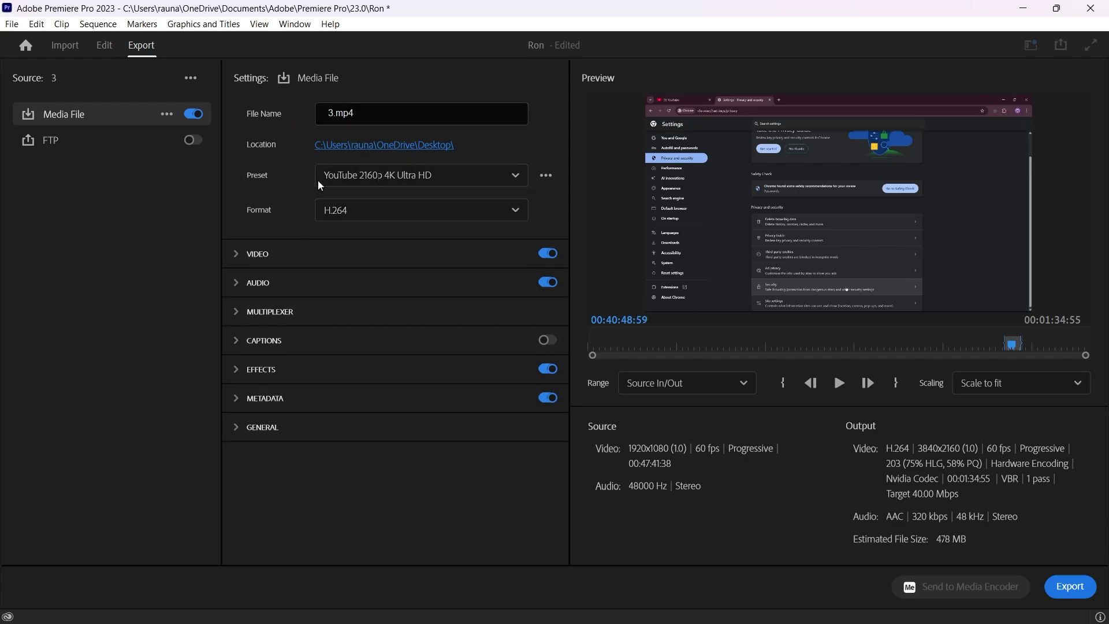
left_click(382, 213)
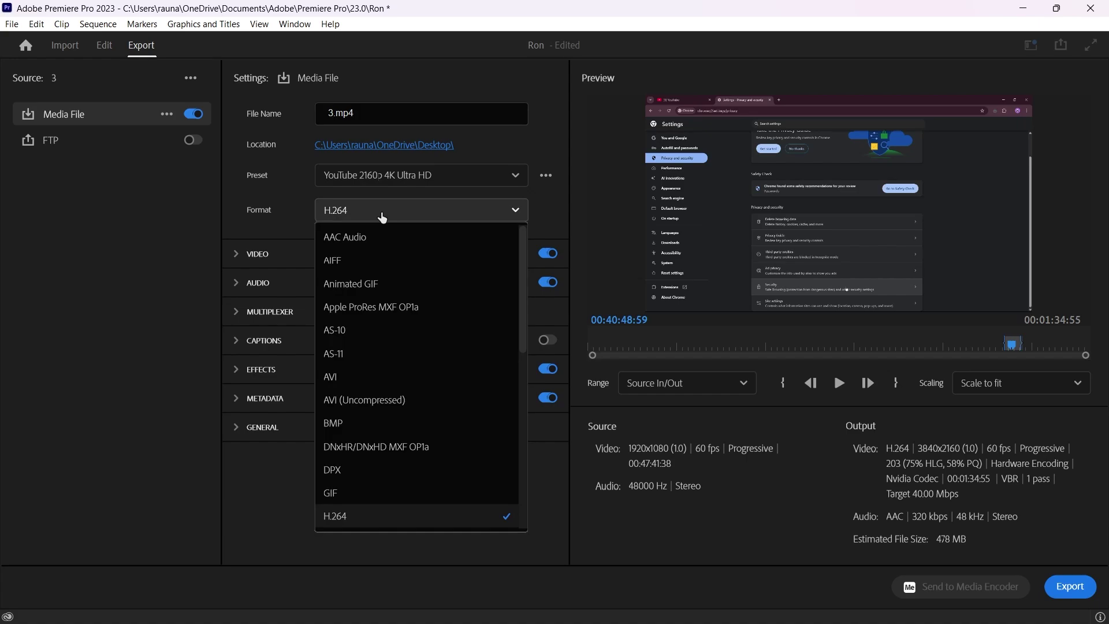
left_click(194, 255)
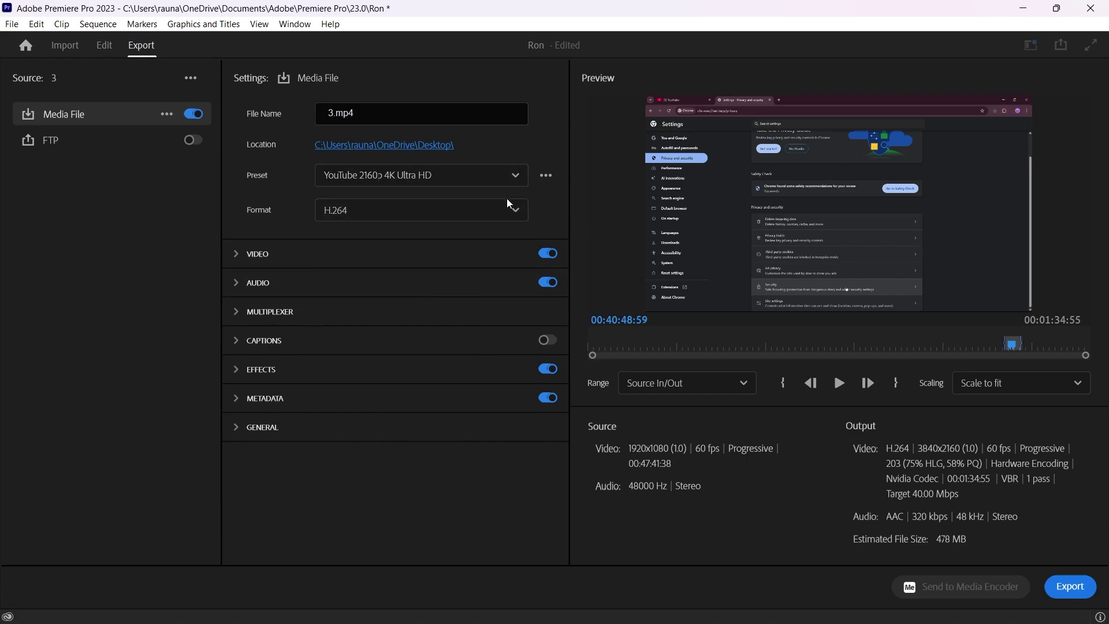
left_click(434, 211)
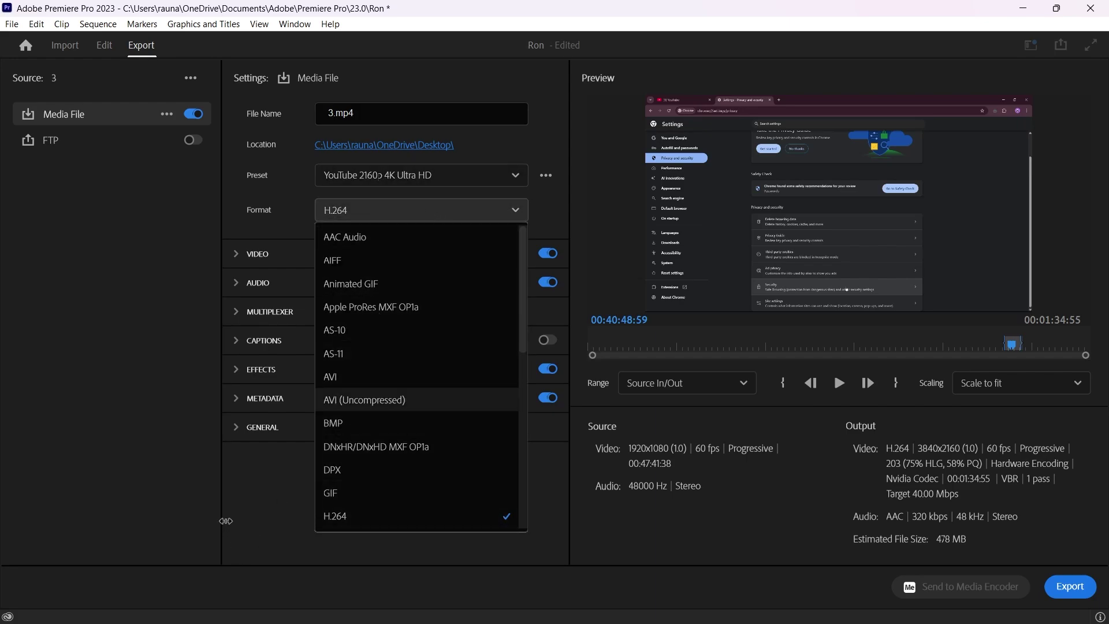
left_click(395, 515)
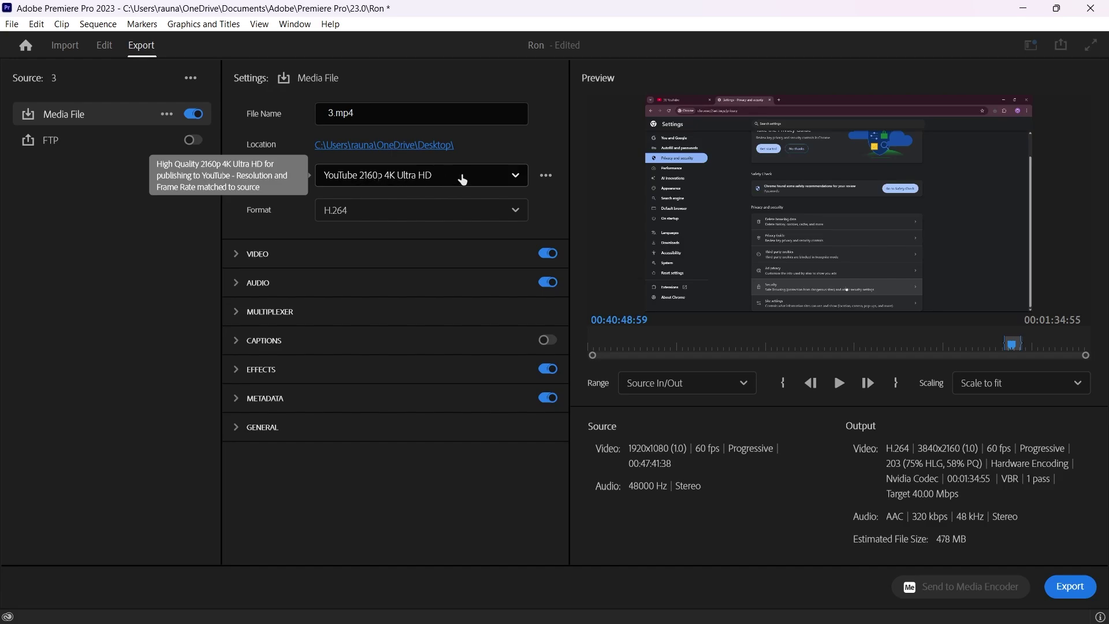
left_click(463, 178)
left_click(364, 458)
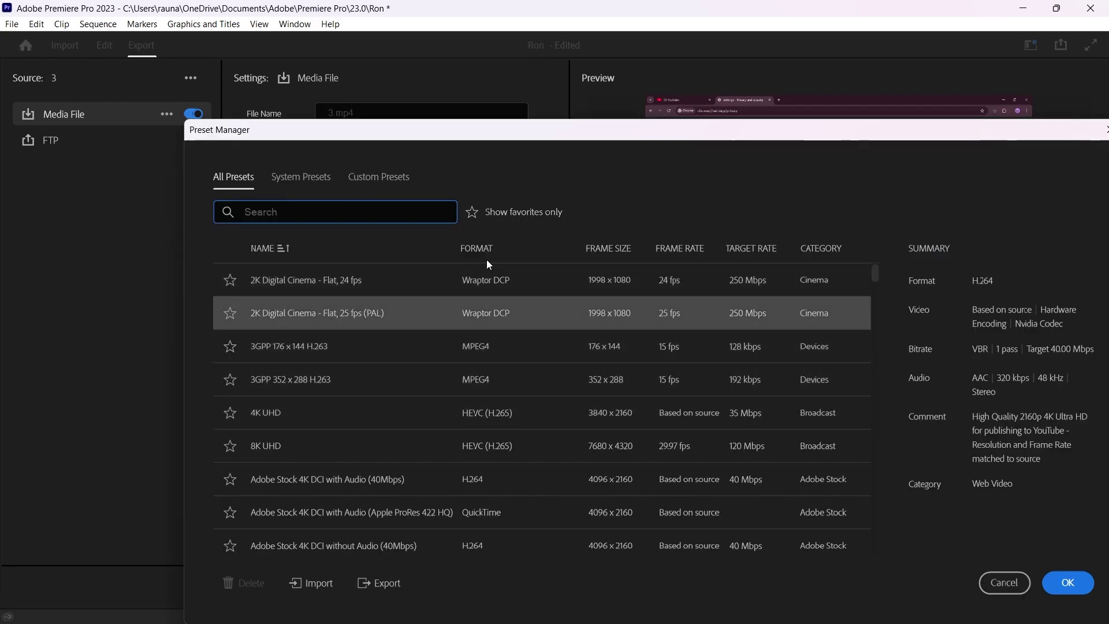
left_click(381, 177)
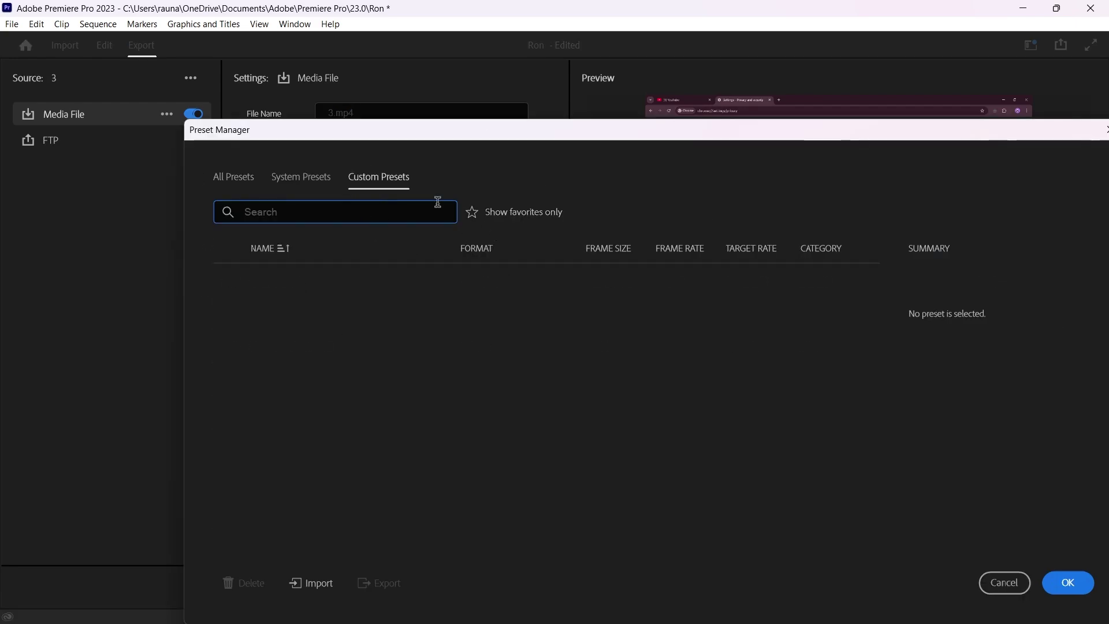
left_click(301, 176)
left_click(233, 177)
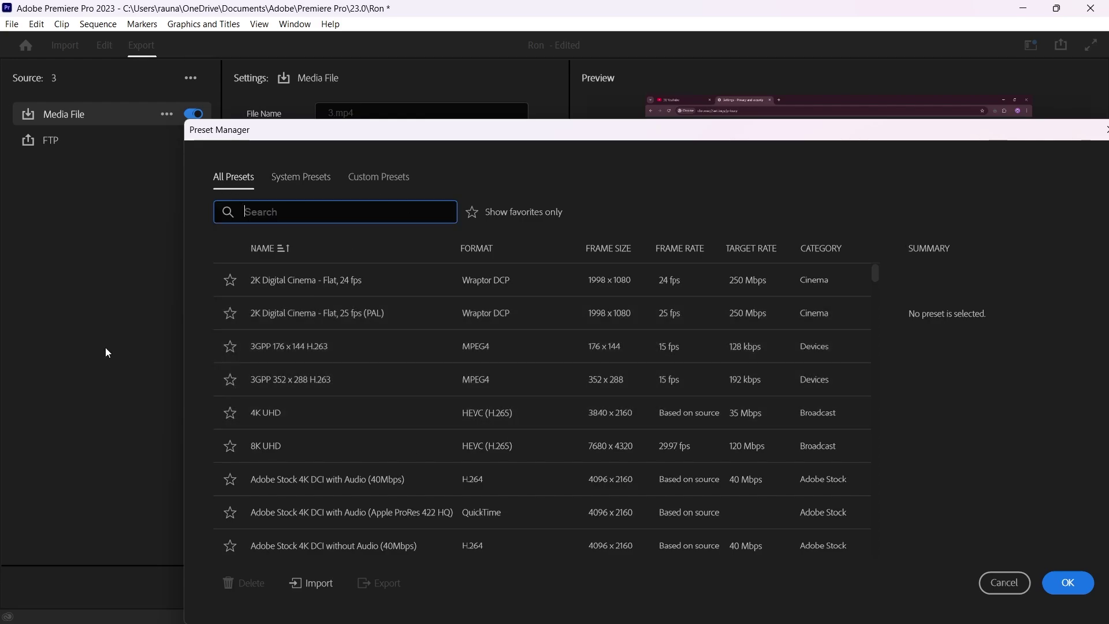
- Close the preset manager and choose the Match Source – Adaptive Medium Bitrate preset
left_click(1004, 582)
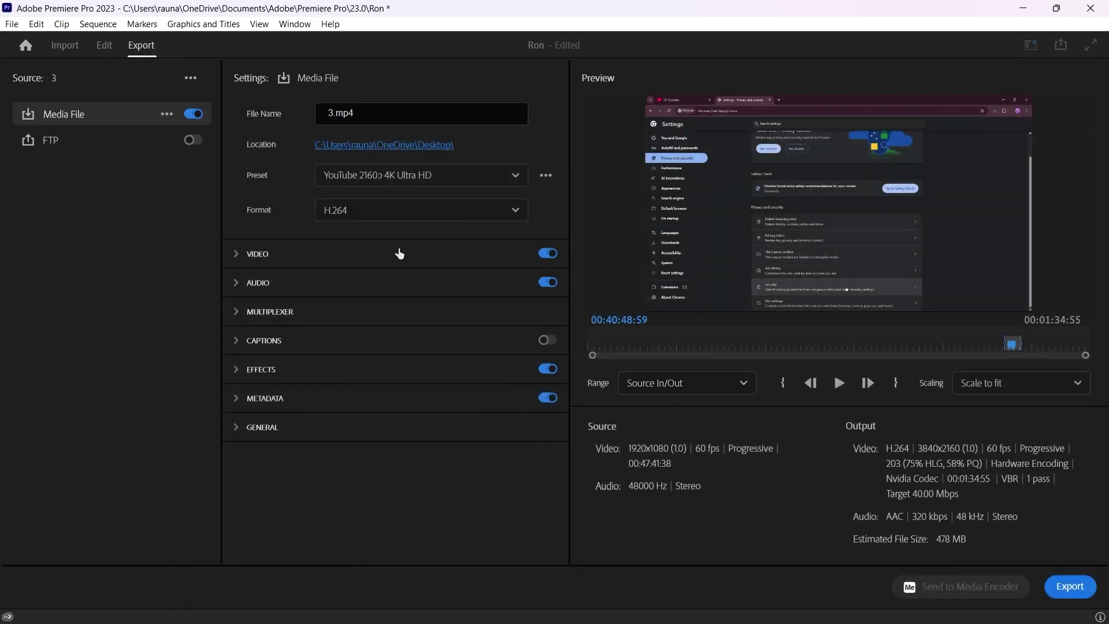
left_click(485, 175)
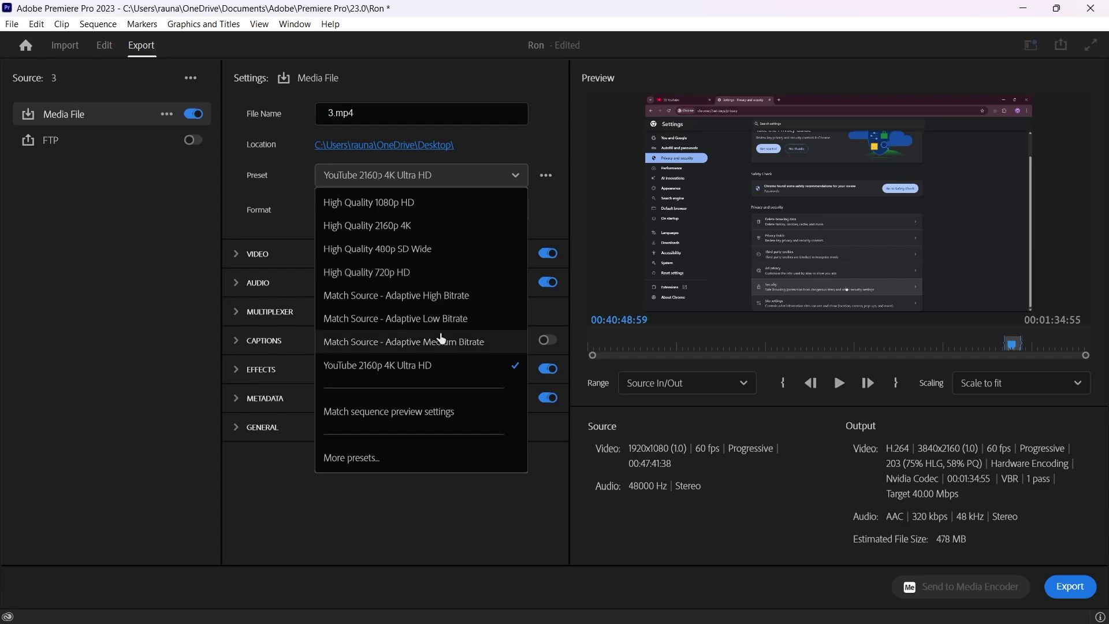
left_click(440, 341)
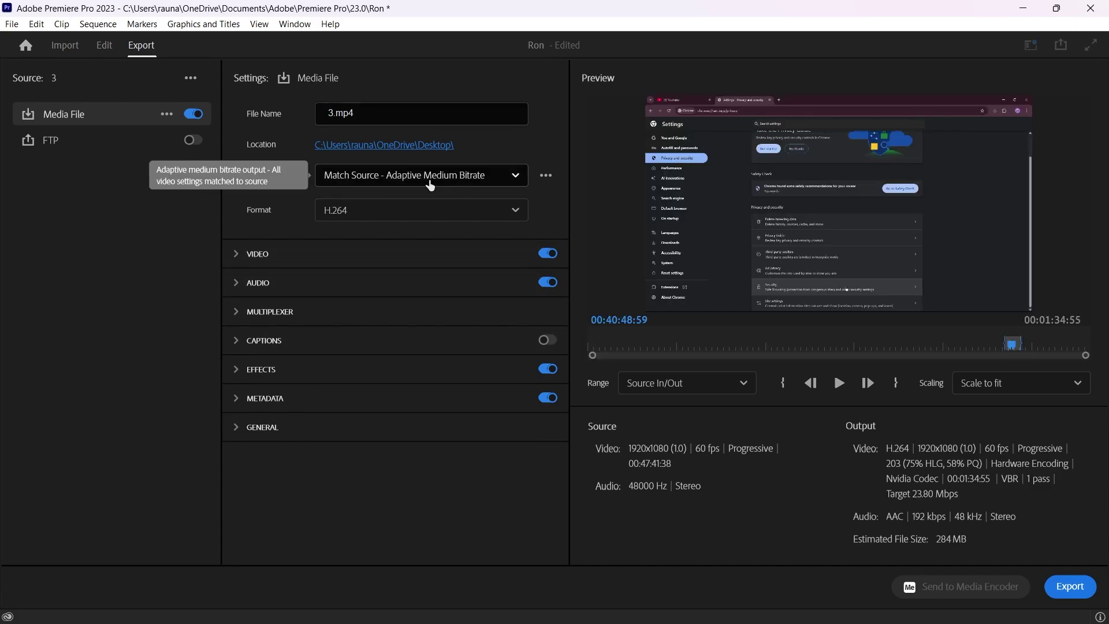
left_click(468, 175)
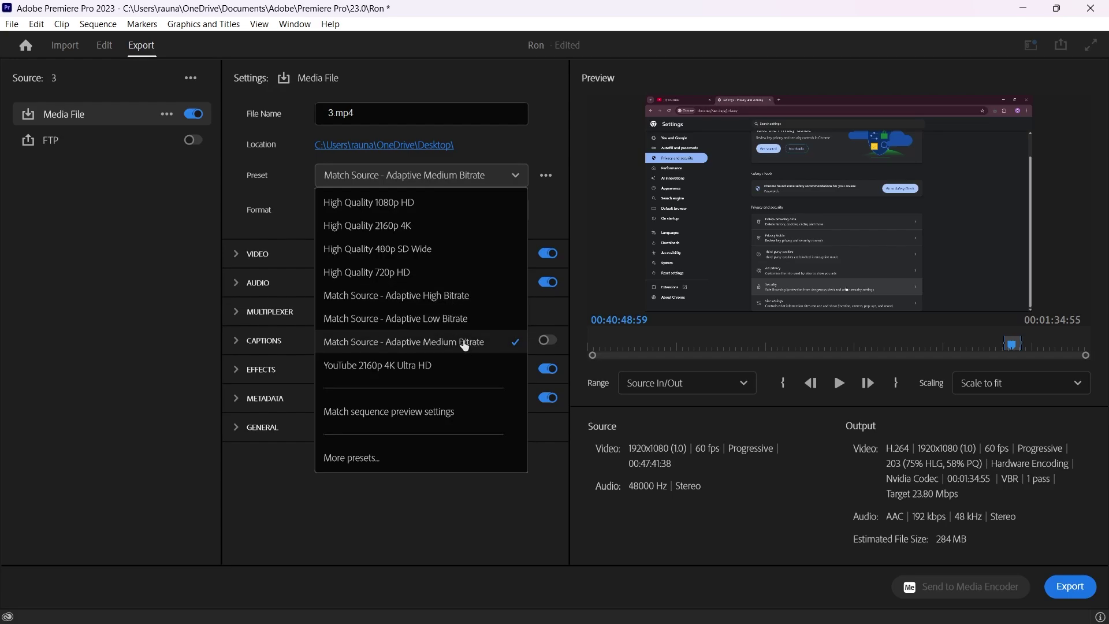
left_click(466, 343)
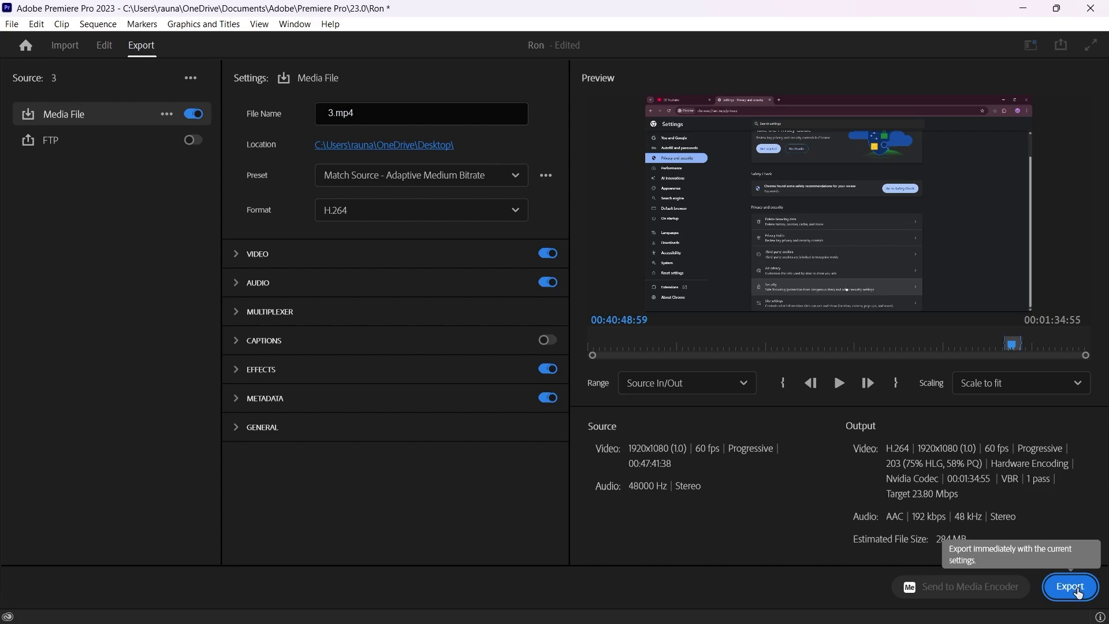
- Export the marked range as 3.mp4 to the Desktop and wait for encoding
left_click(1070, 588)
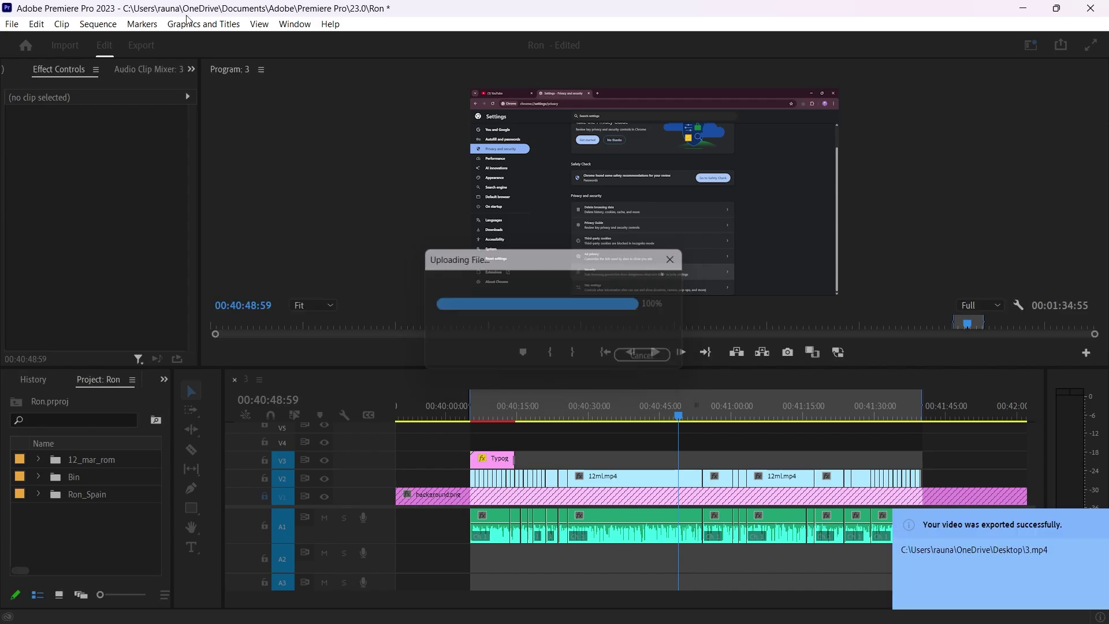
left_click(141, 45)
- Change the output file name to 3_1.mp4 in the Desktop folder and save
left_click(335, 144)
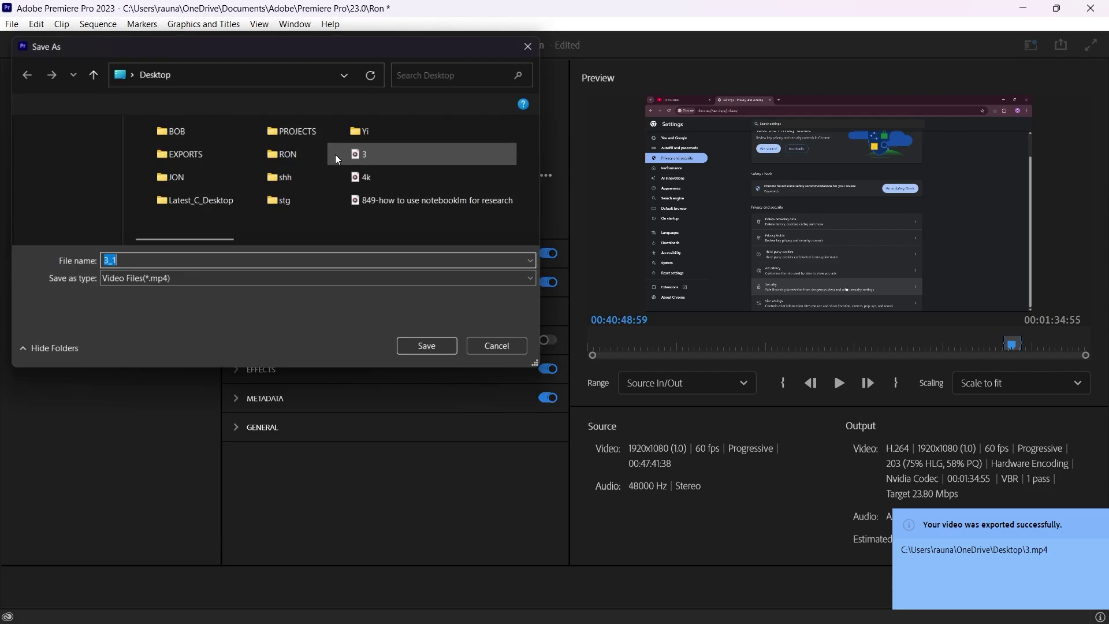
left_click(208, 262)
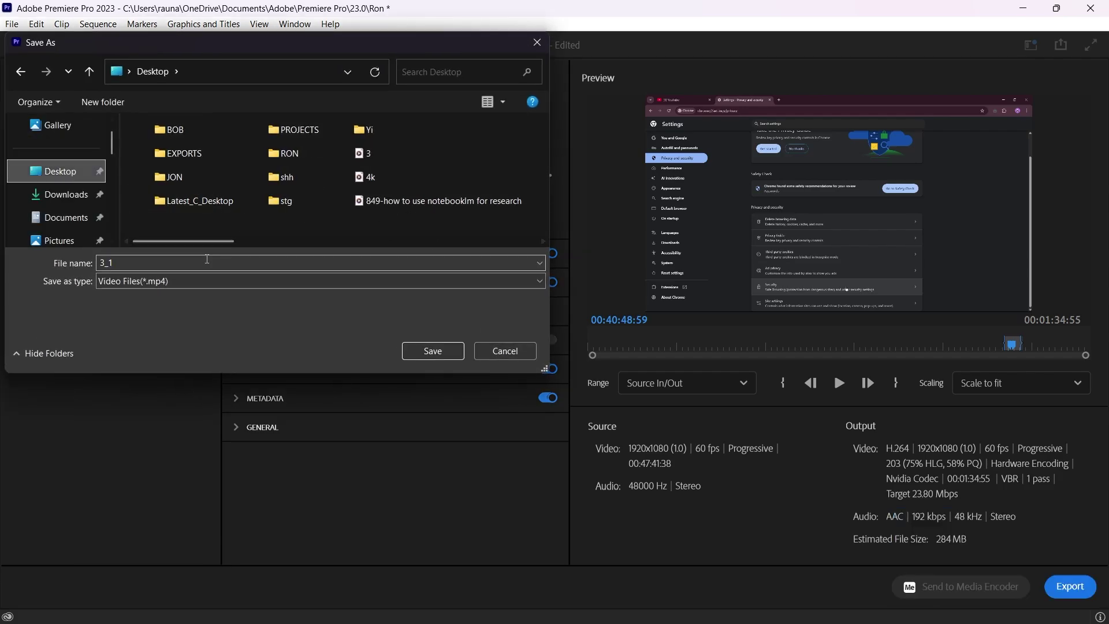
triple_click(207, 262)
type("cbb")
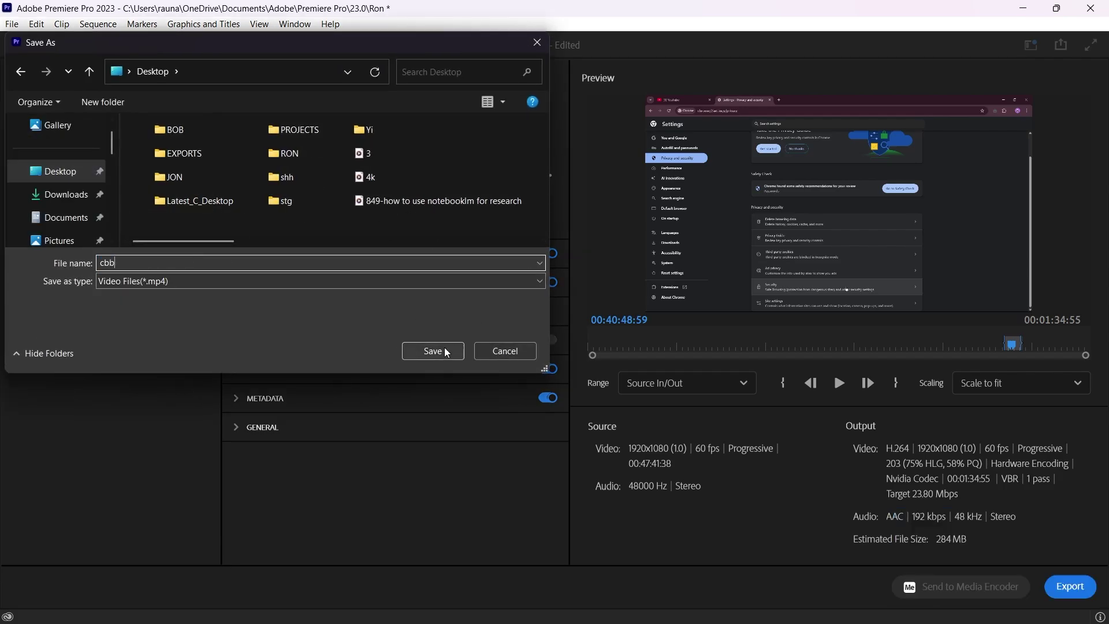
left_click(504, 350)
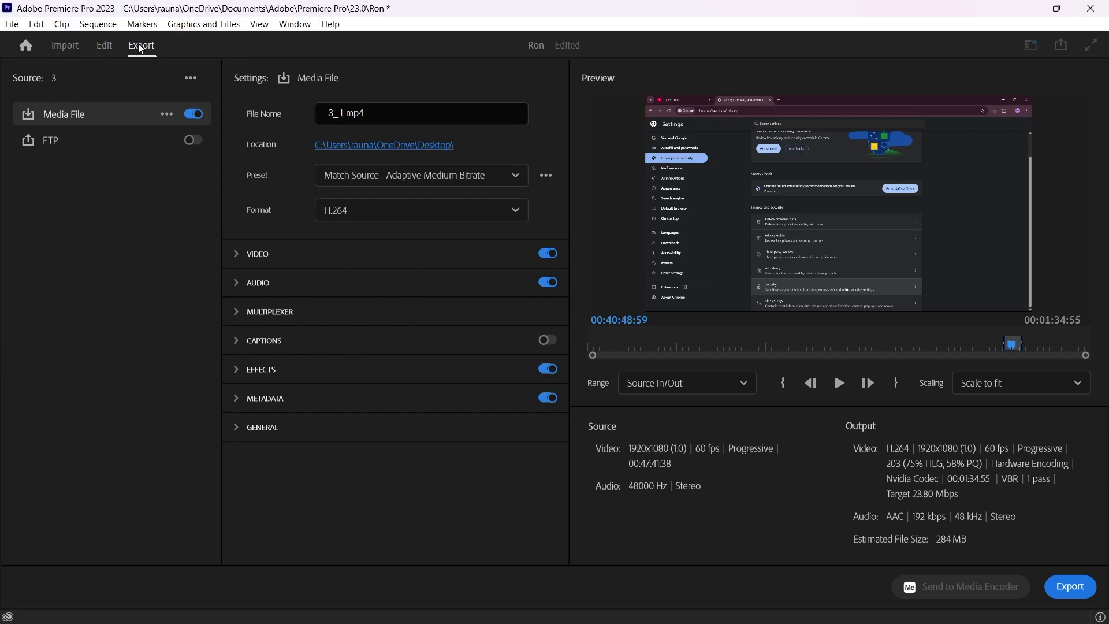